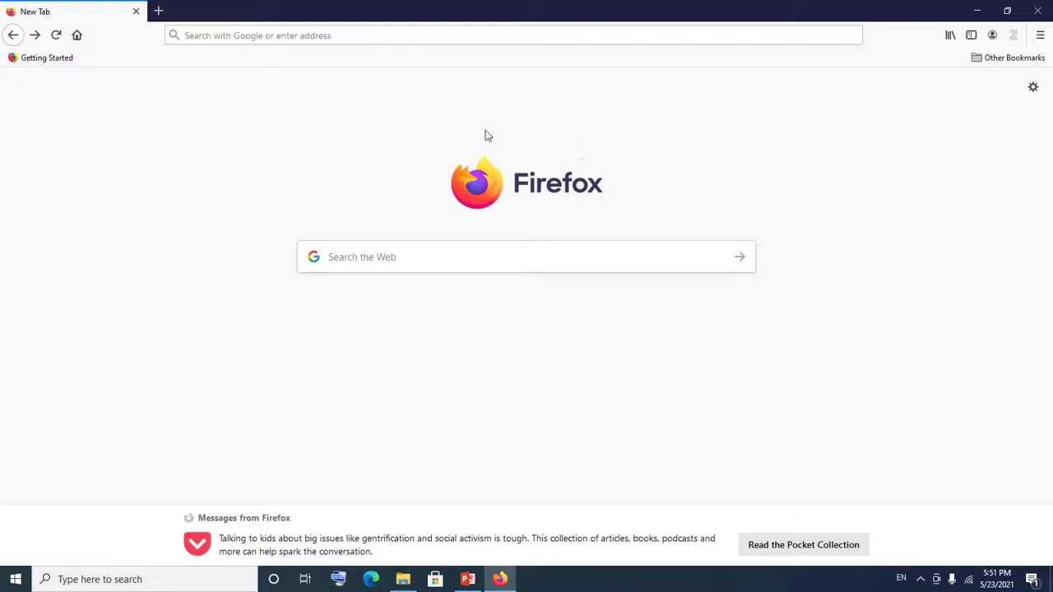
Step: Go to google.com in the Firefox tab
left_click(278, 37)
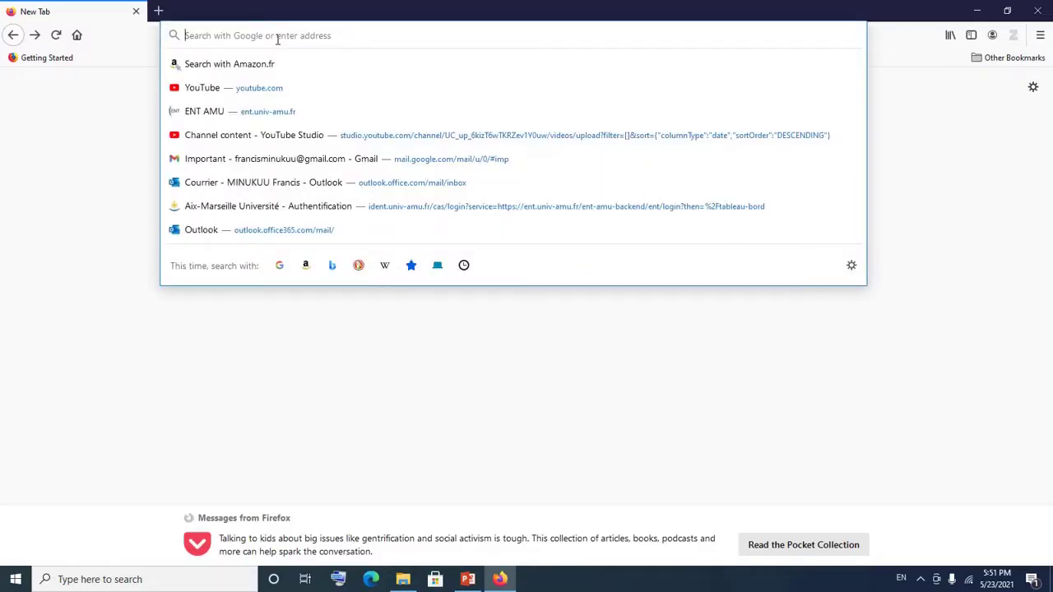
type("g")
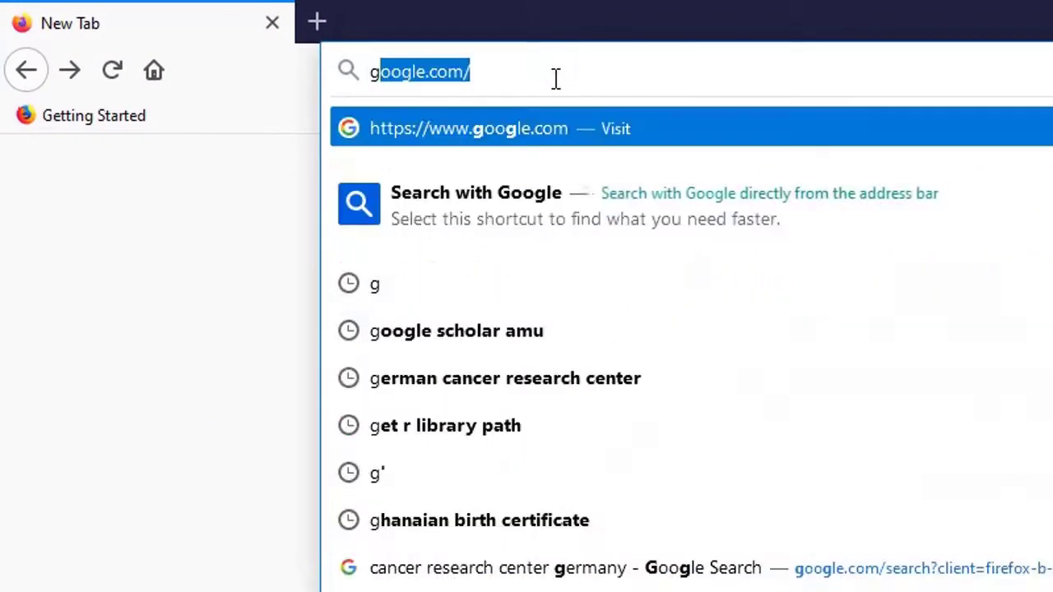
type("oo")
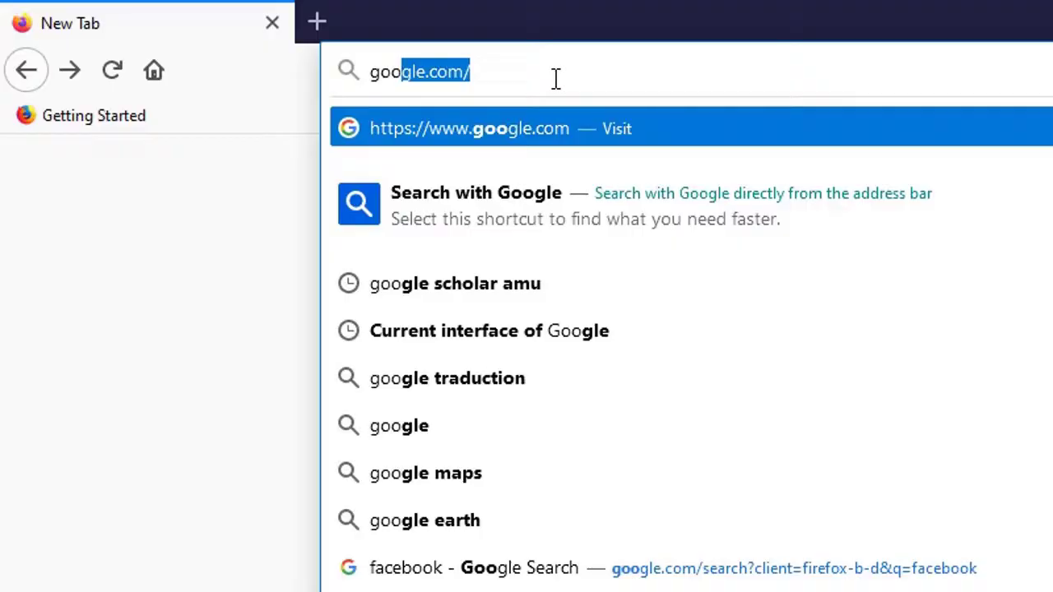
type("gle.co")
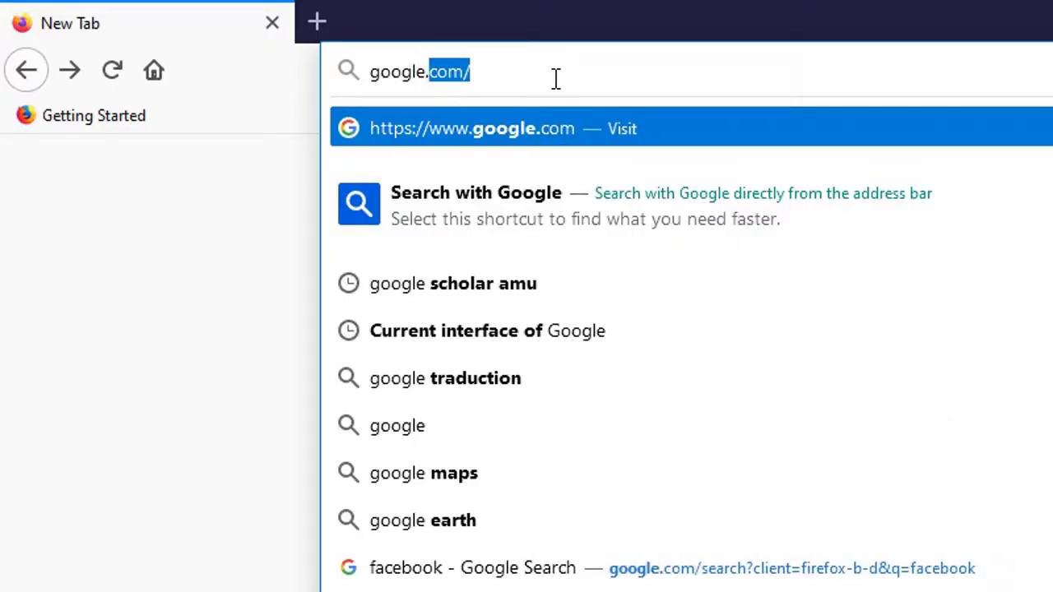
type("m")
key("Return")
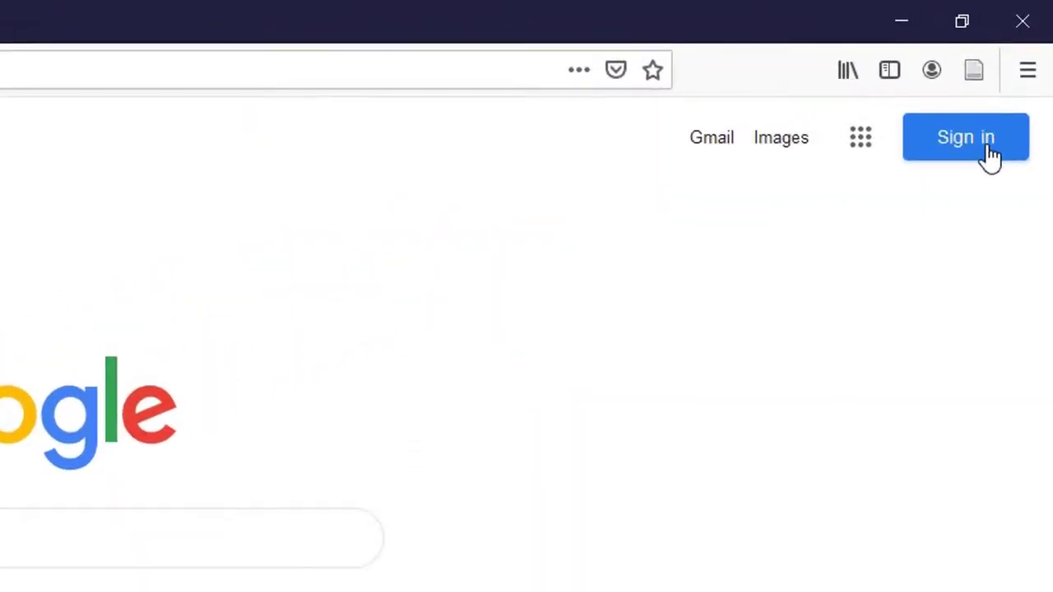
Step: Start Google sign-in and submit the account's e-mail address
left_click(991, 154)
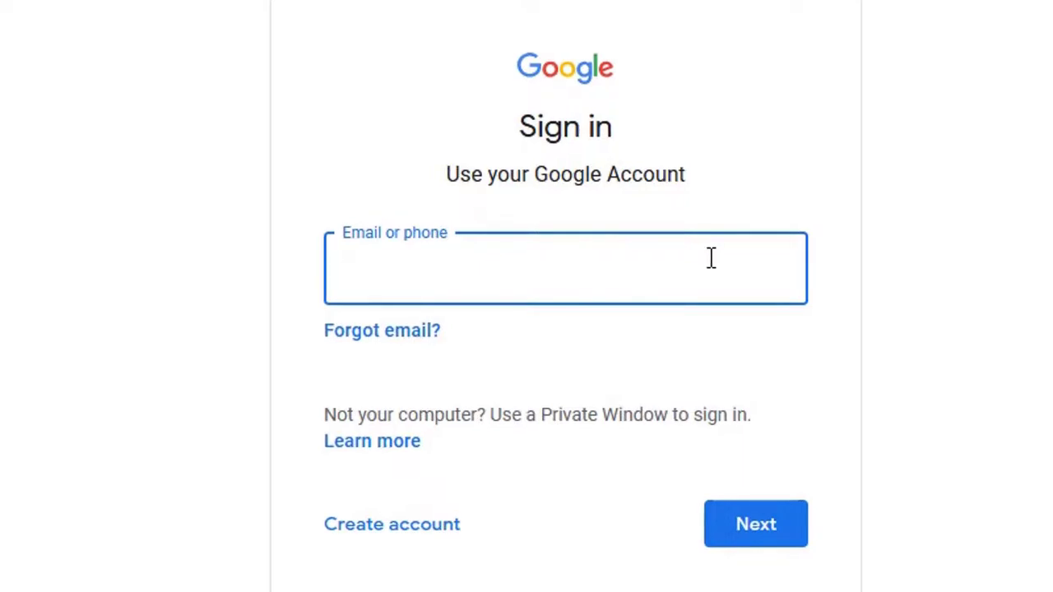
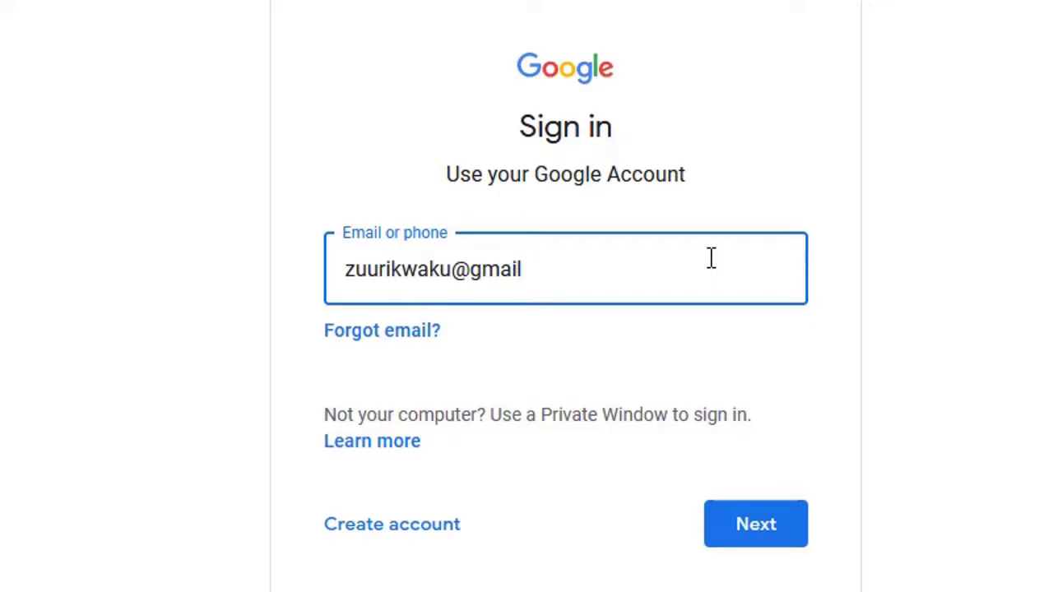
left_click(735, 522)
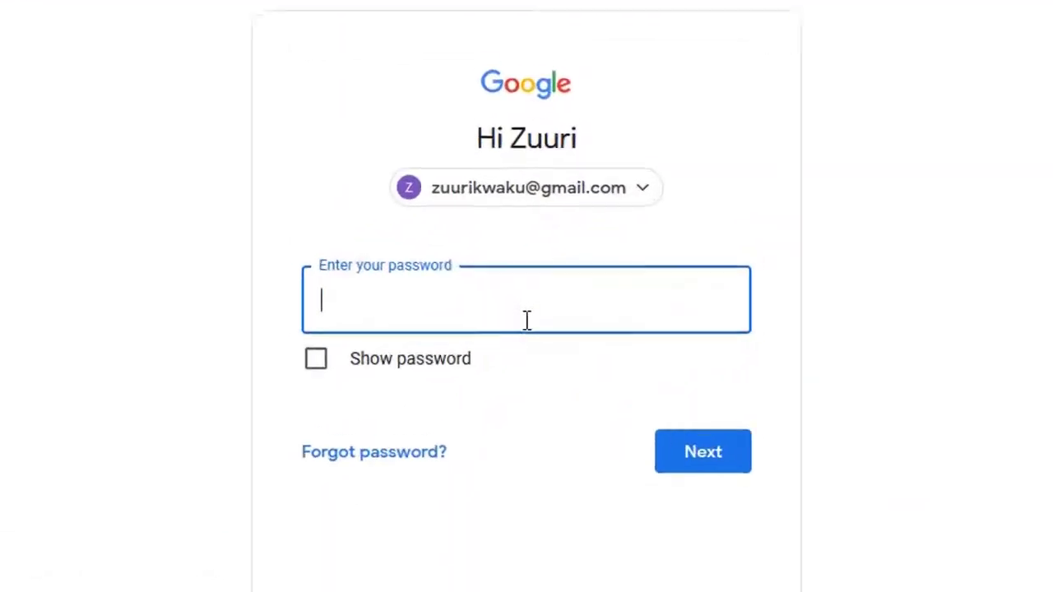
Step: Enter the account password and submit it to complete sign-in
type("•••")
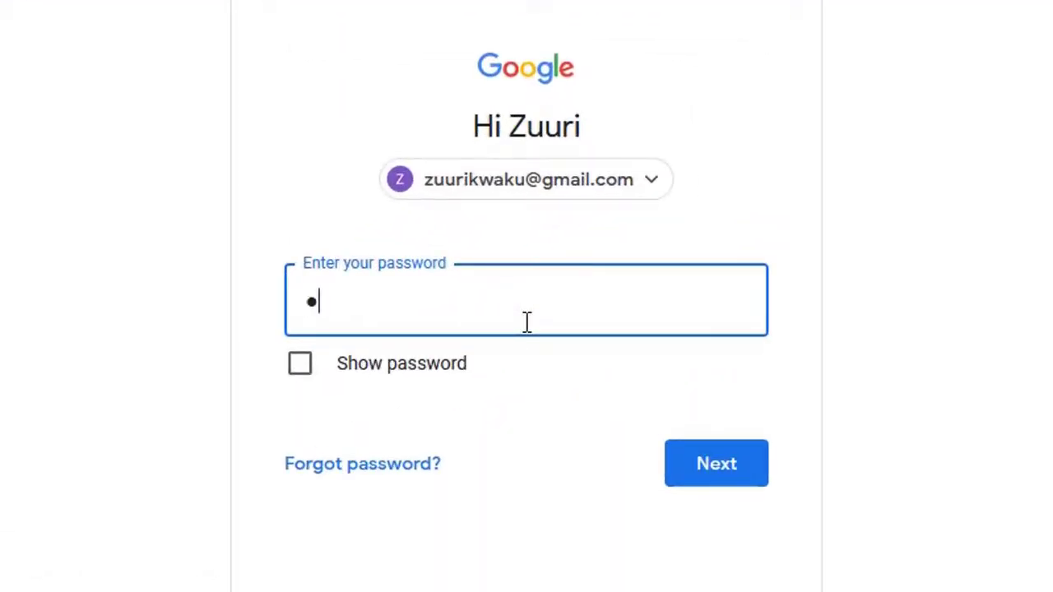
type("••••")
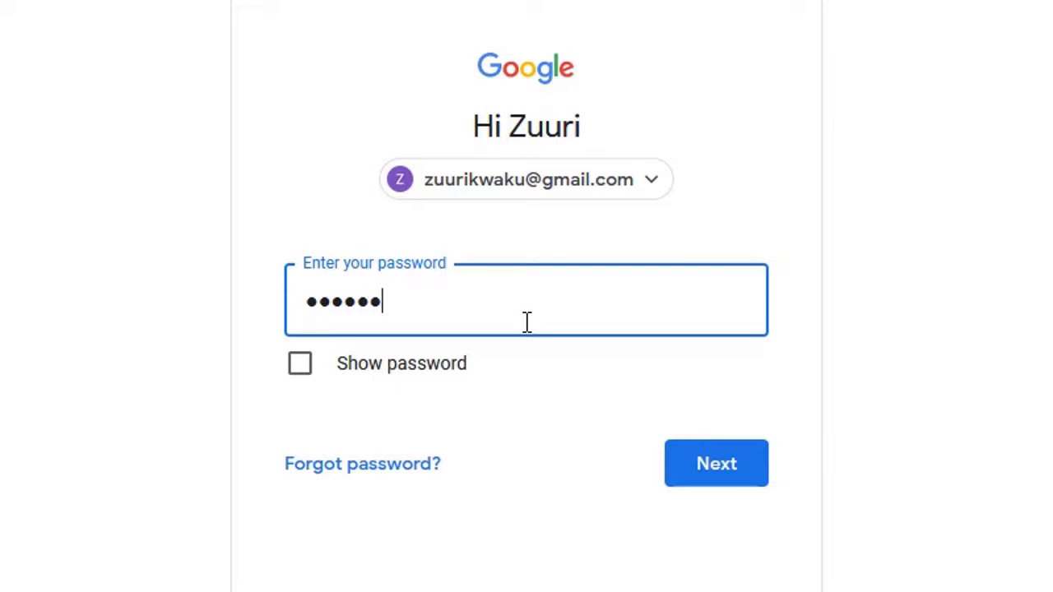
type("••••••••")
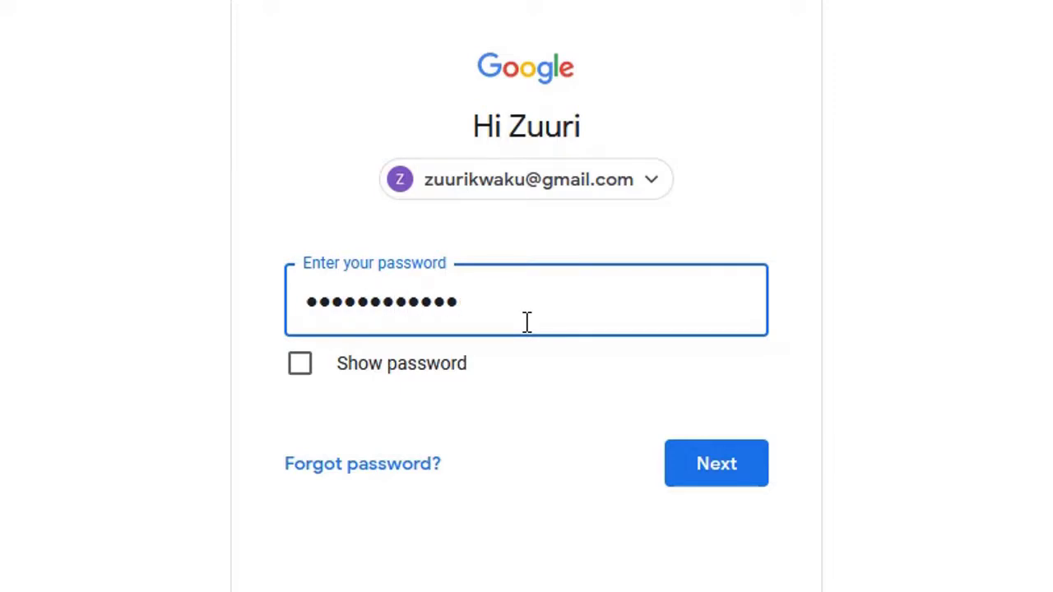
type("•")
left_click(697, 465)
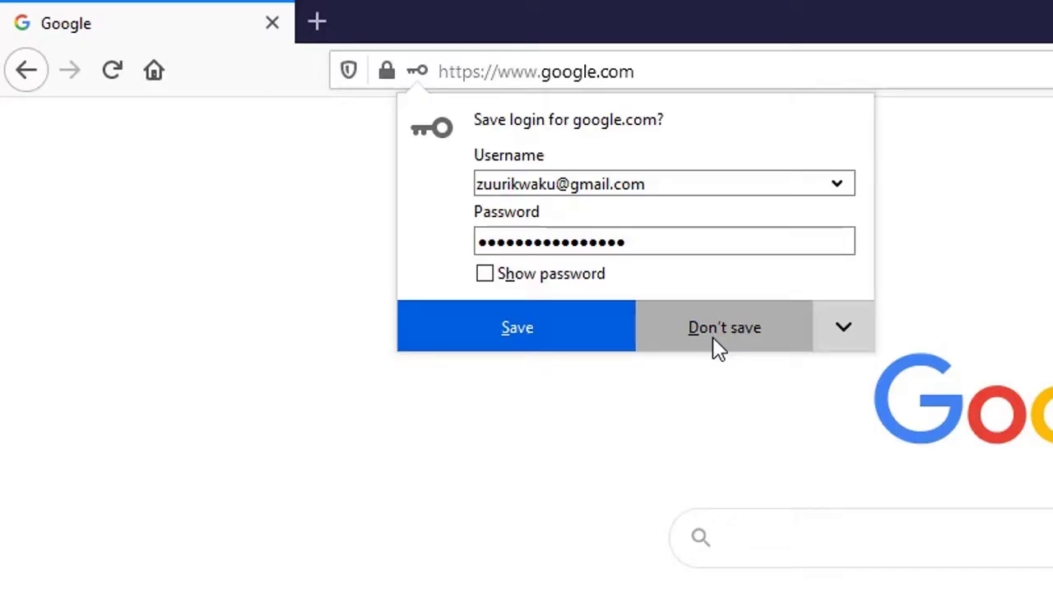
Step: Decline saving the login and open Manage your Google Account from the profile avatar
left_click(713, 337)
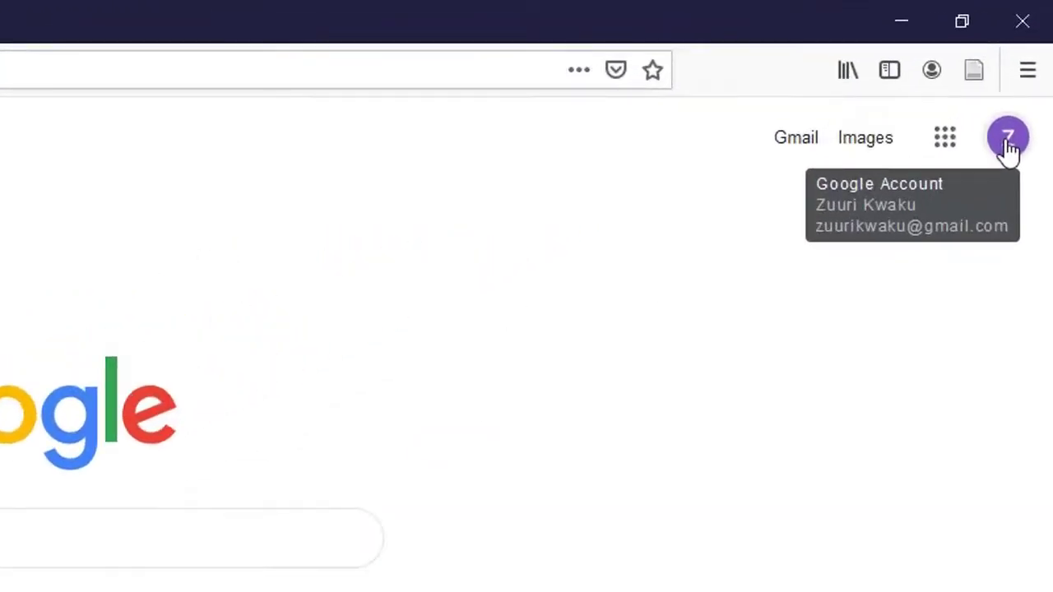
left_click(1008, 140)
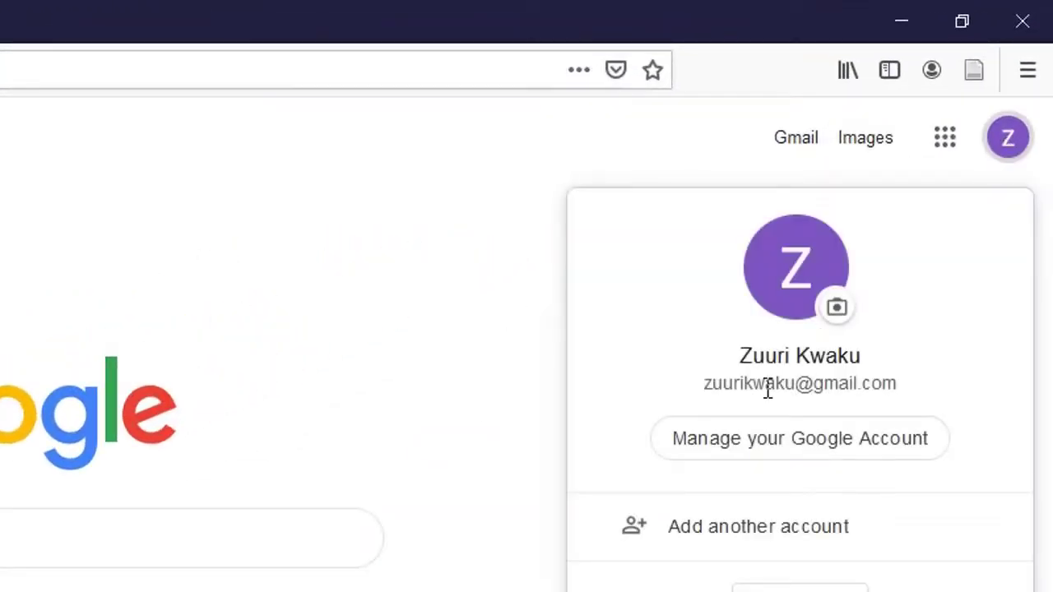
left_click(755, 448)
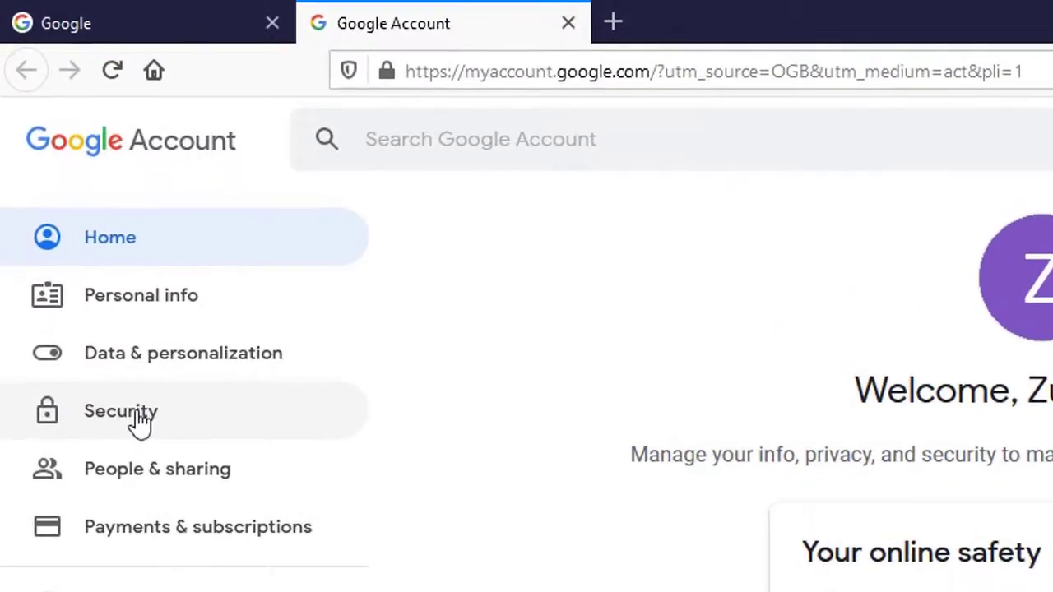
Step: Open the Security page and bring the Signing in to Google section into view
left_click(139, 421)
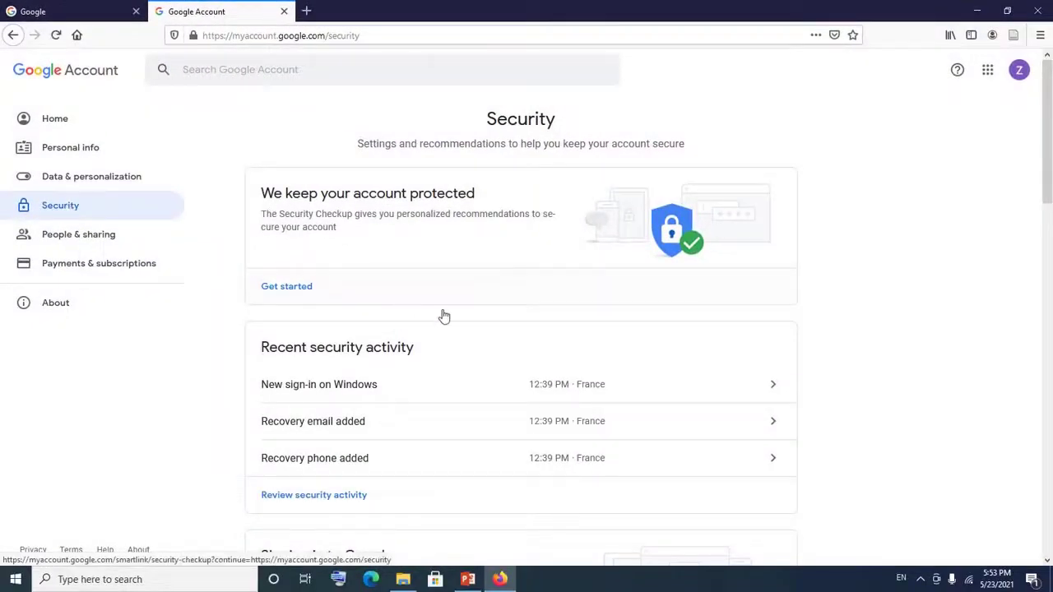
scroll(442, 315, "down", 3)
scroll(441, 315, "down", 3)
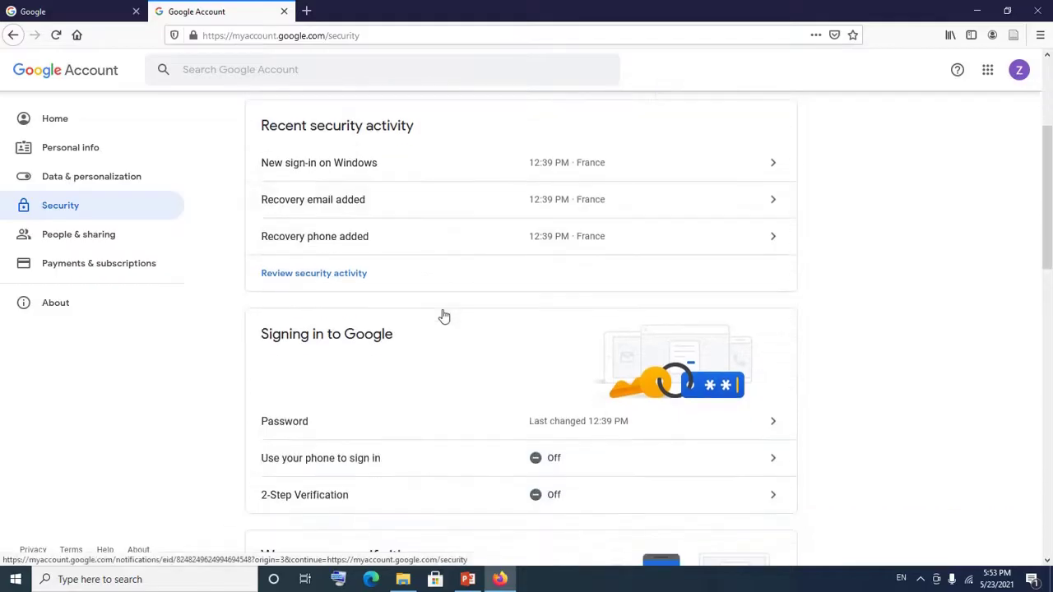
scroll(441, 313, "down", 3)
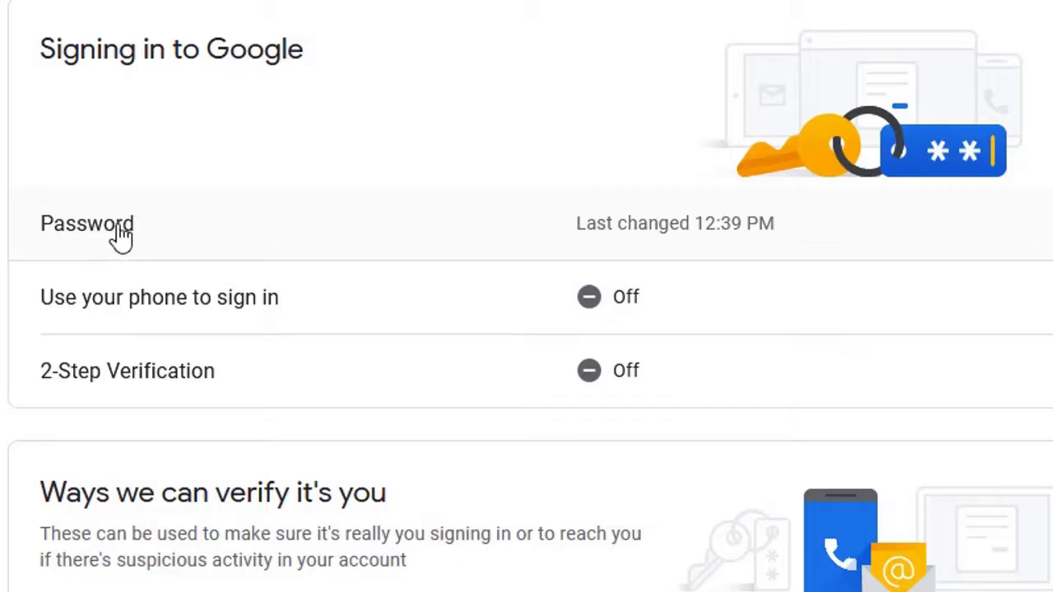
Step: Open Password under Signing in to Google and enter the current password to verify identity
left_click(125, 237)
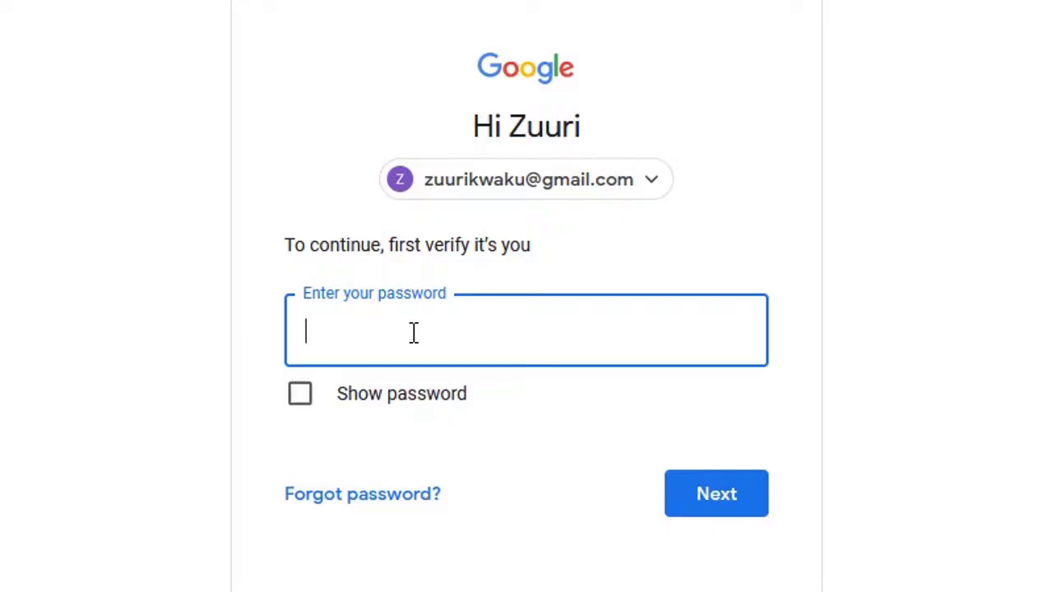
type("•••••••")
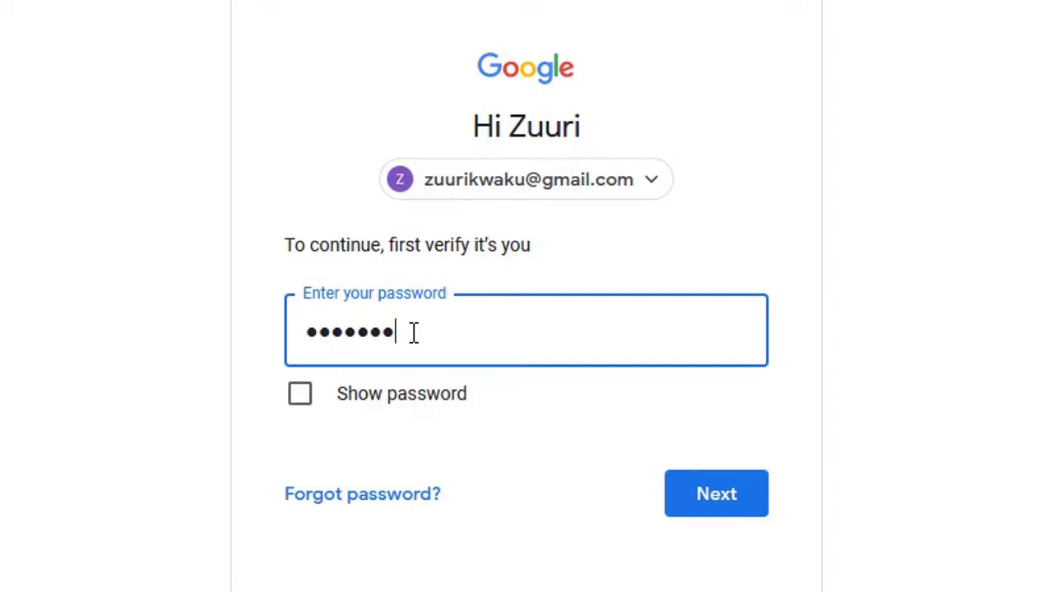
type("••••••••")
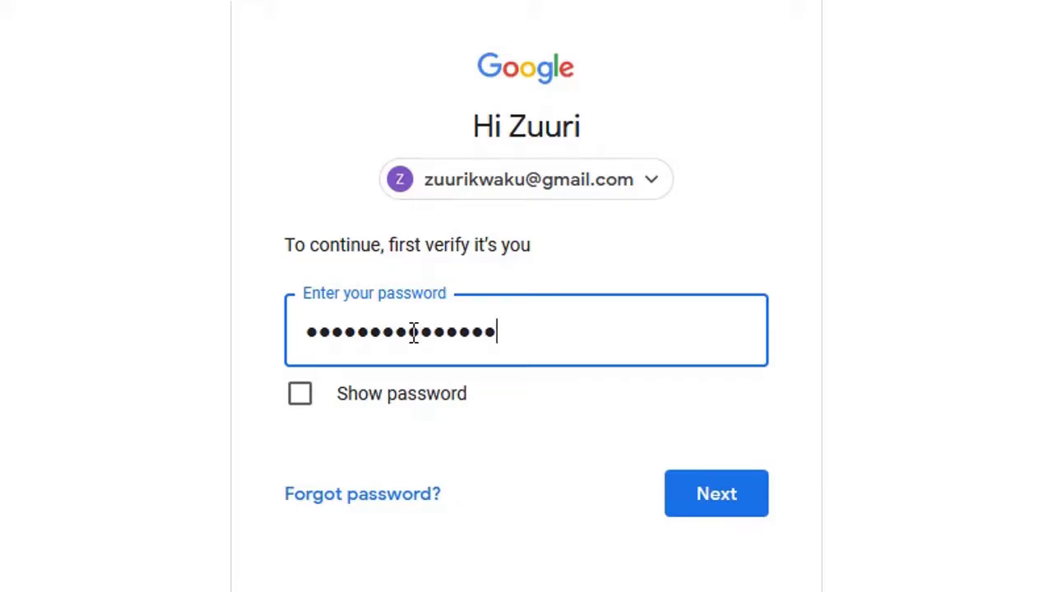
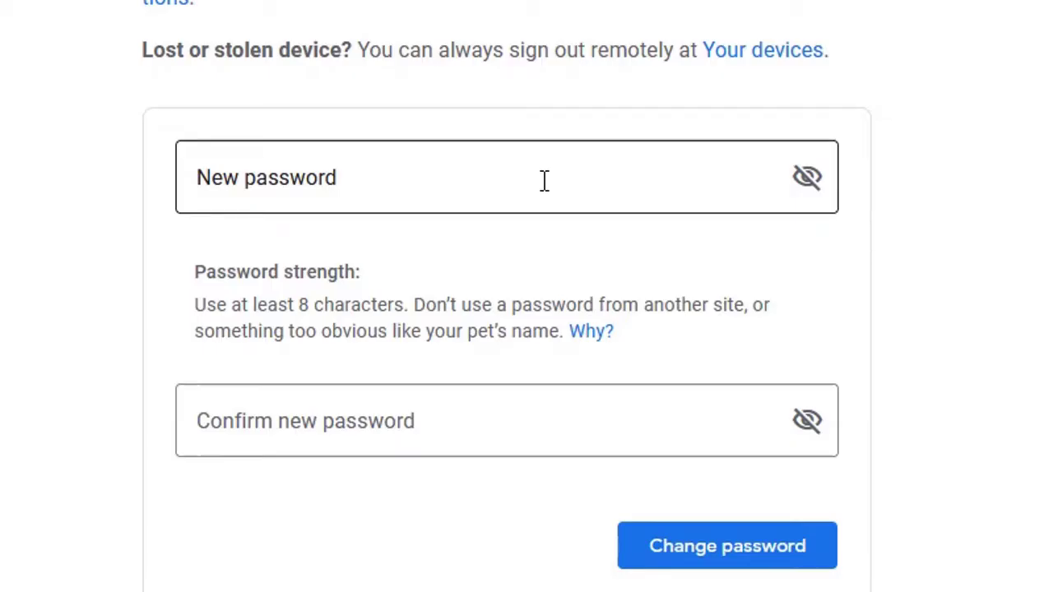
Step: Enter a 13-character new password in the New password field, skipping Firefox's generated suggestion
left_click(544, 180)
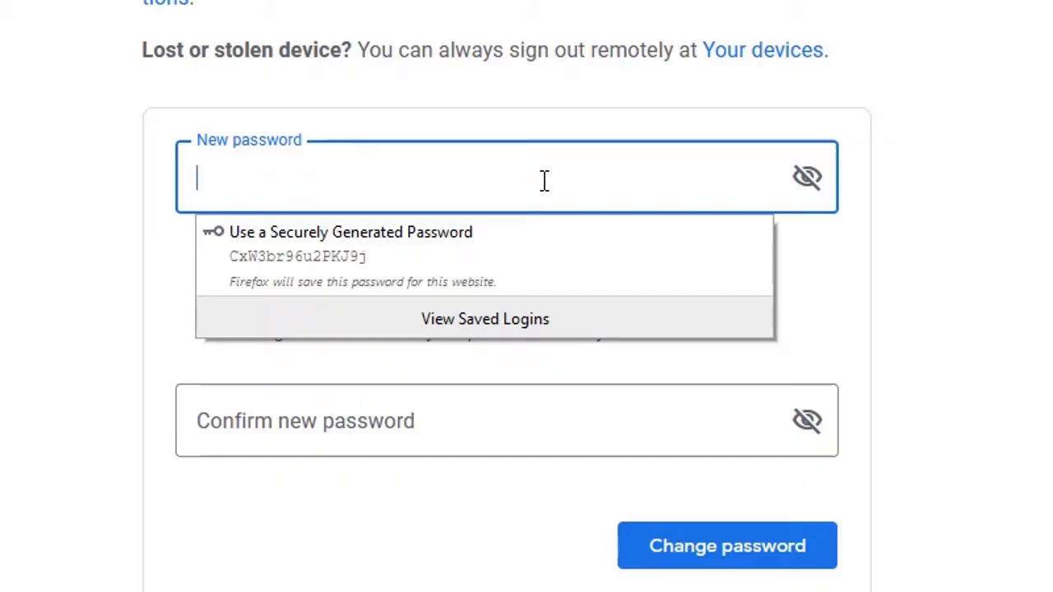
type("a")
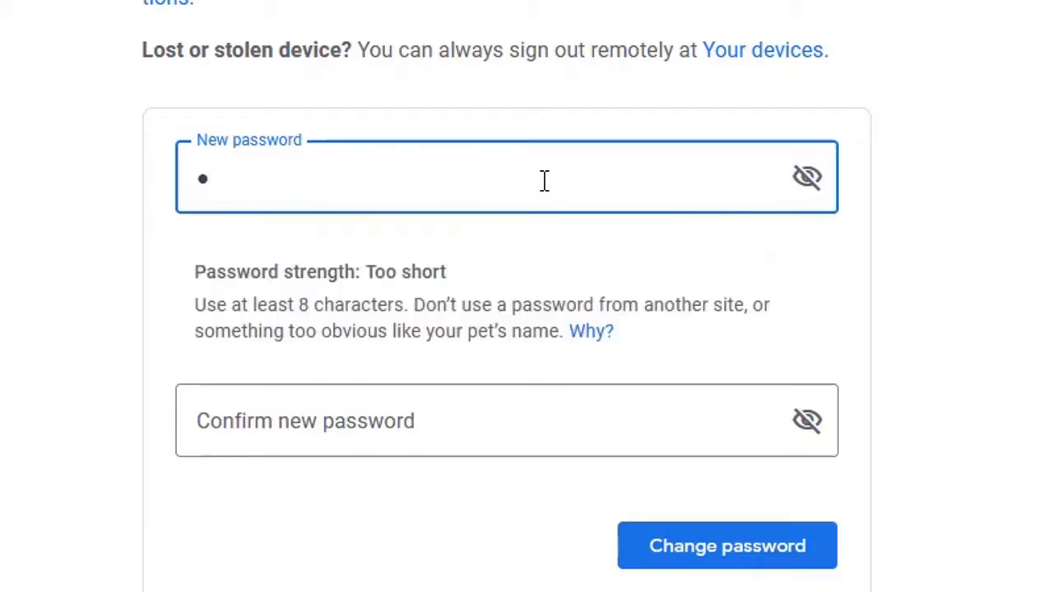
type("aaaaa")
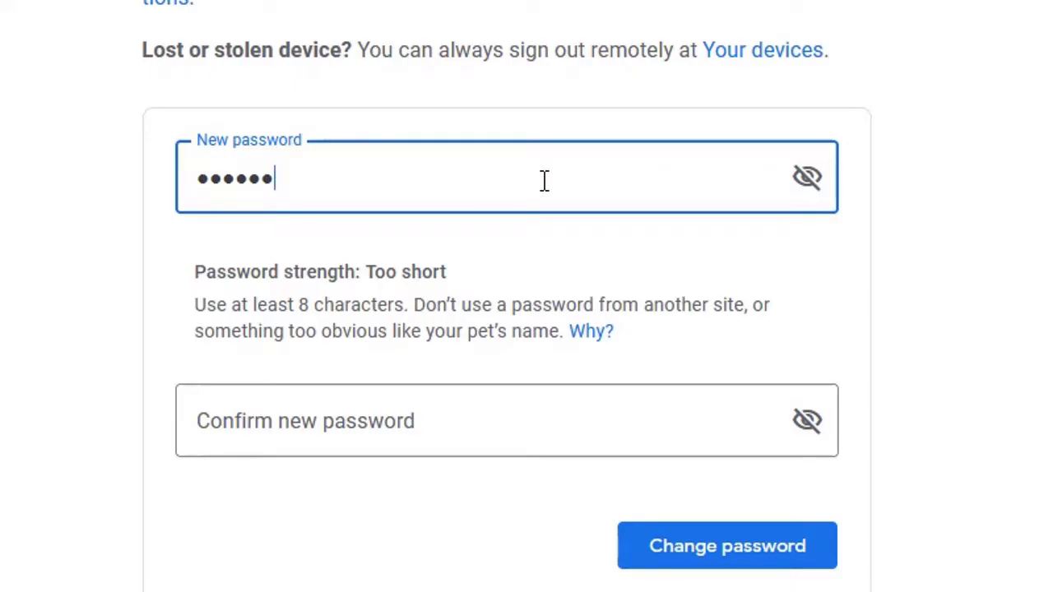
type("aaaaa")
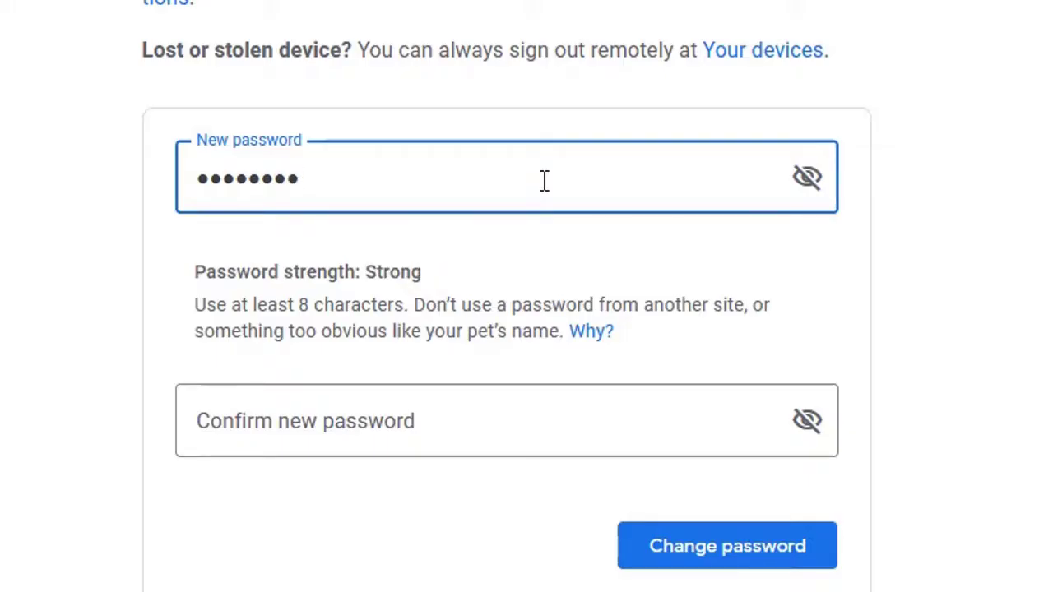
type("aa")
Step: Retype the same 13-character password in the Confirm new password field
left_click(409, 434)
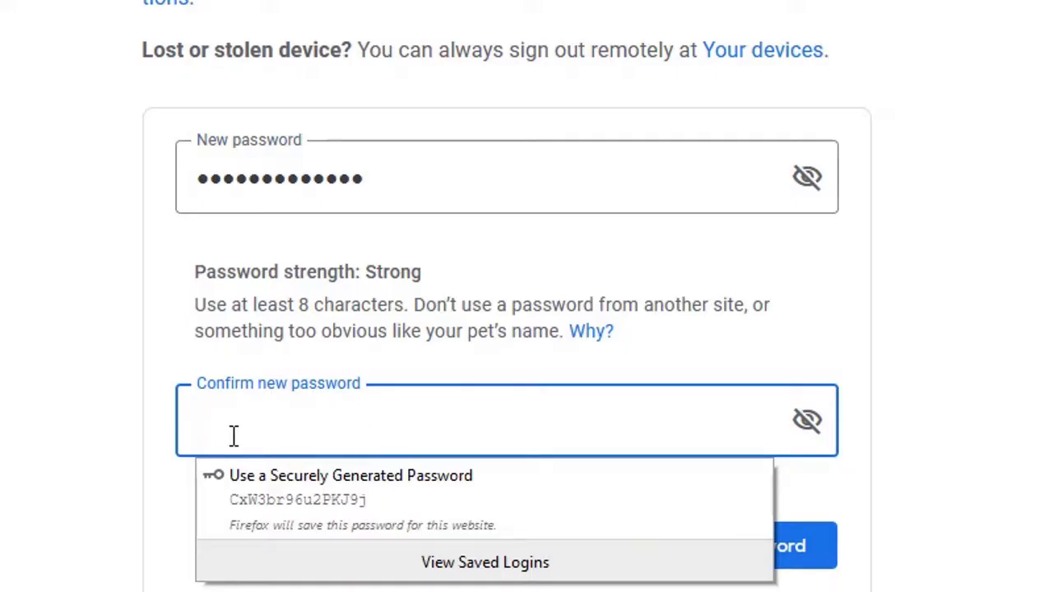
type("••")
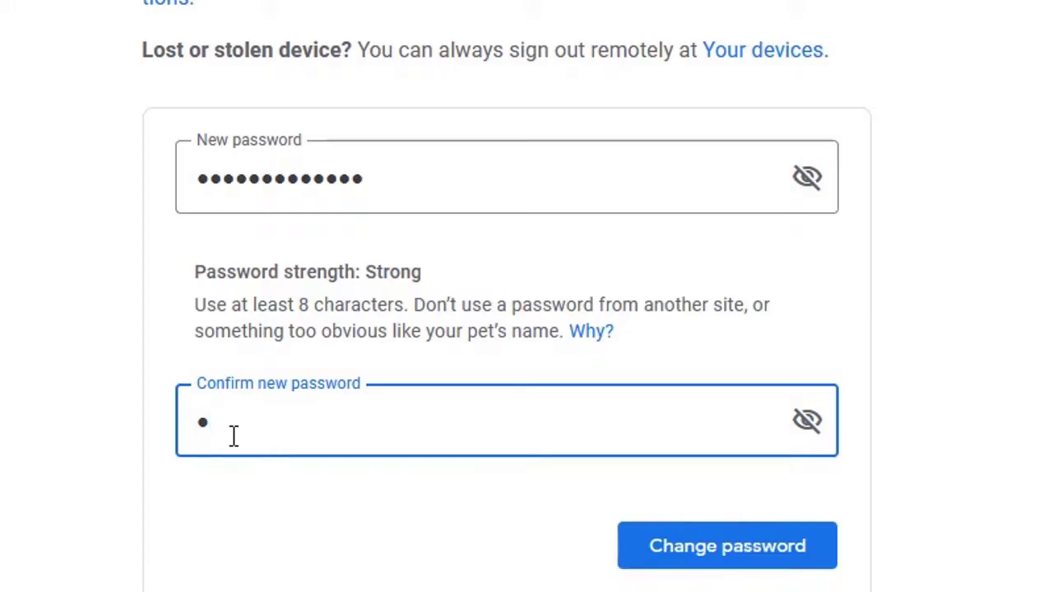
type("•••••••")
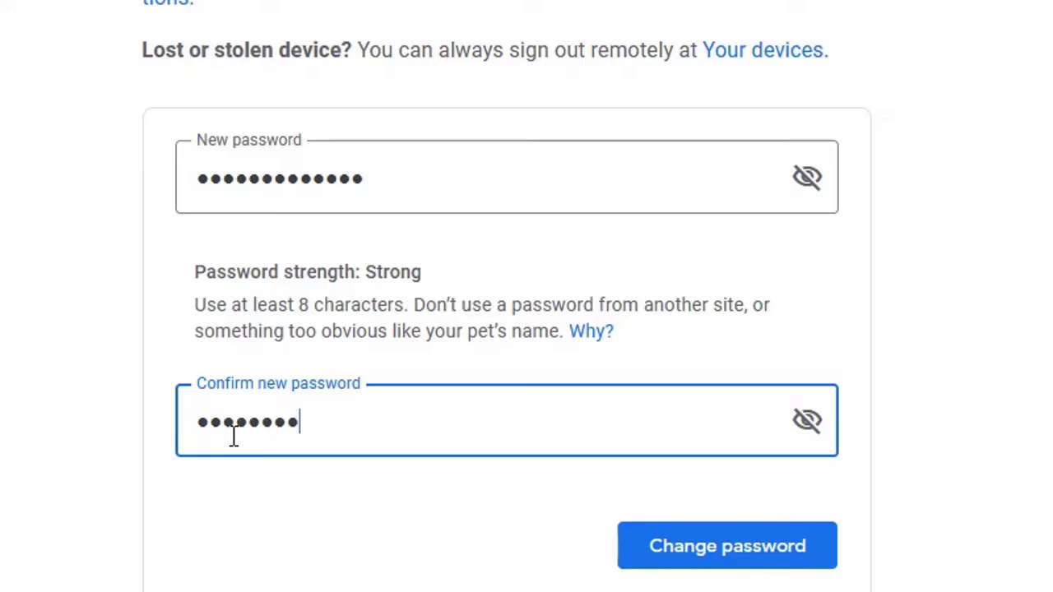
type("••••")
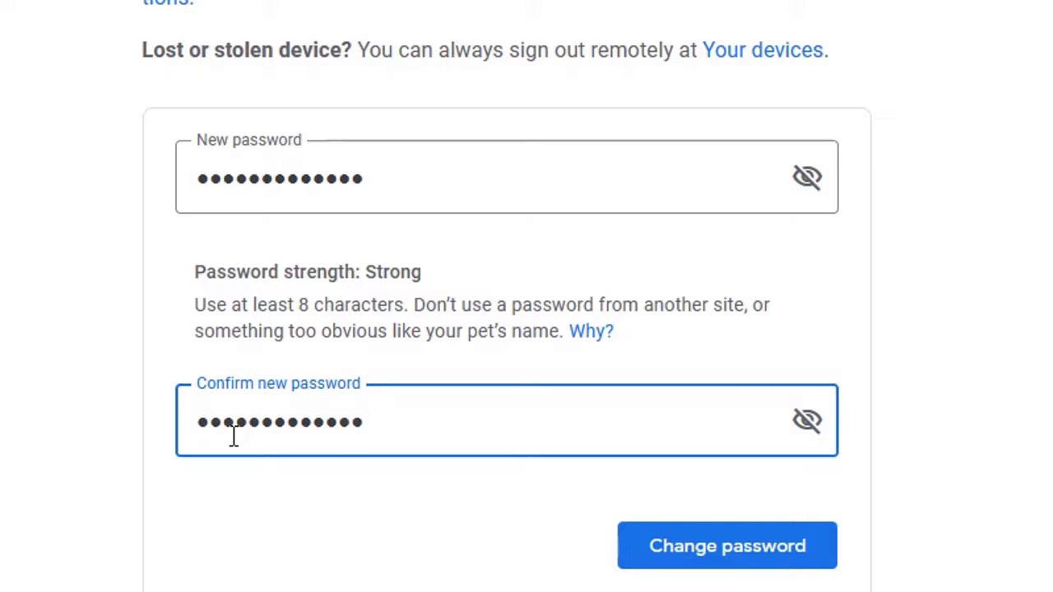
Step: Submit the password change and decline Firefox's offer to save the login
left_click(723, 566)
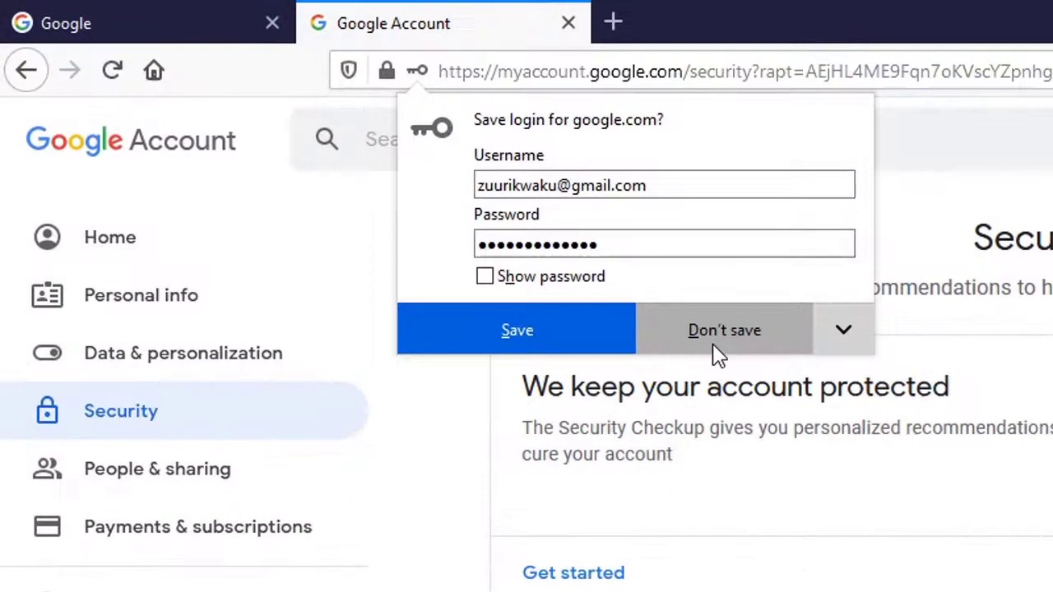
left_click(718, 354)
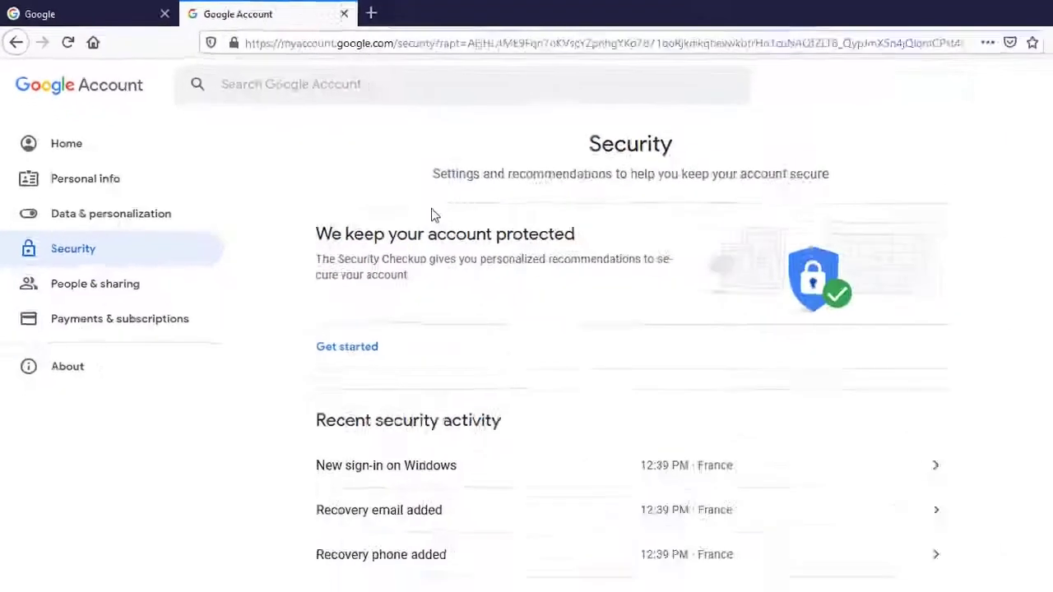